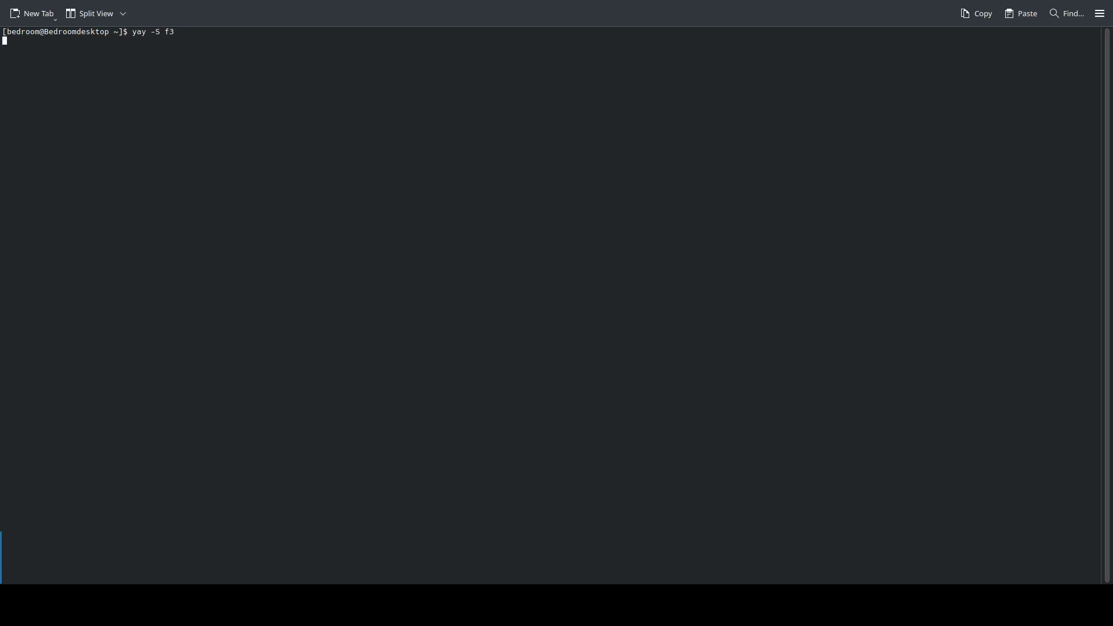
text(1)
Answer 1 to the f3 clean-build prompt, then rerun f3probe on /dev/sde with sudo
key(Return)
text(f3probe /dev/sde)
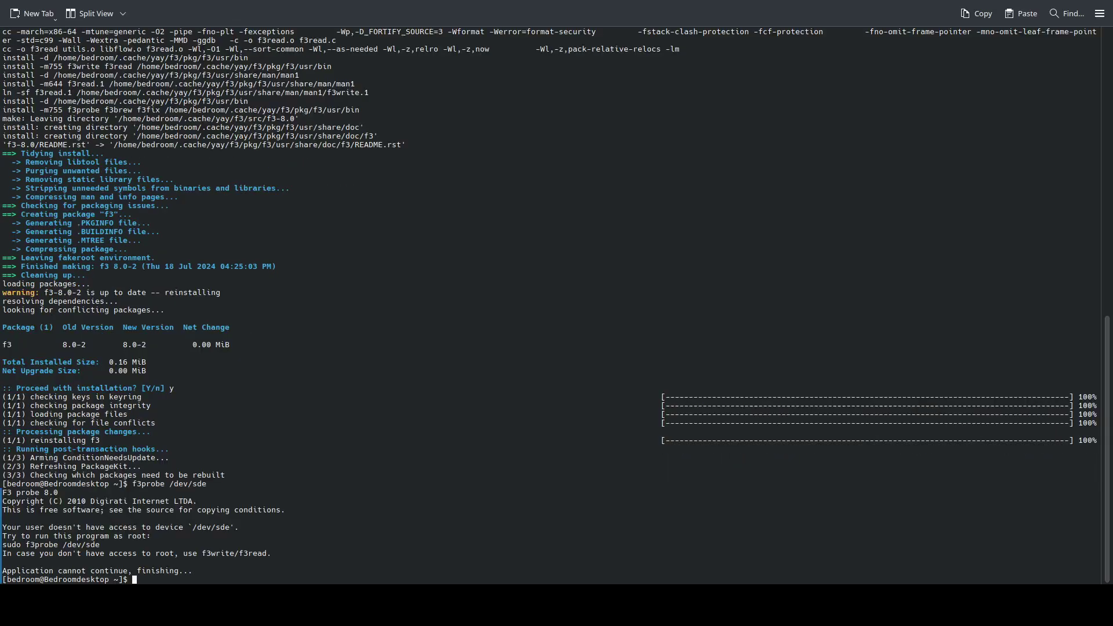
key(Up)
text(sudo)
key(Return)
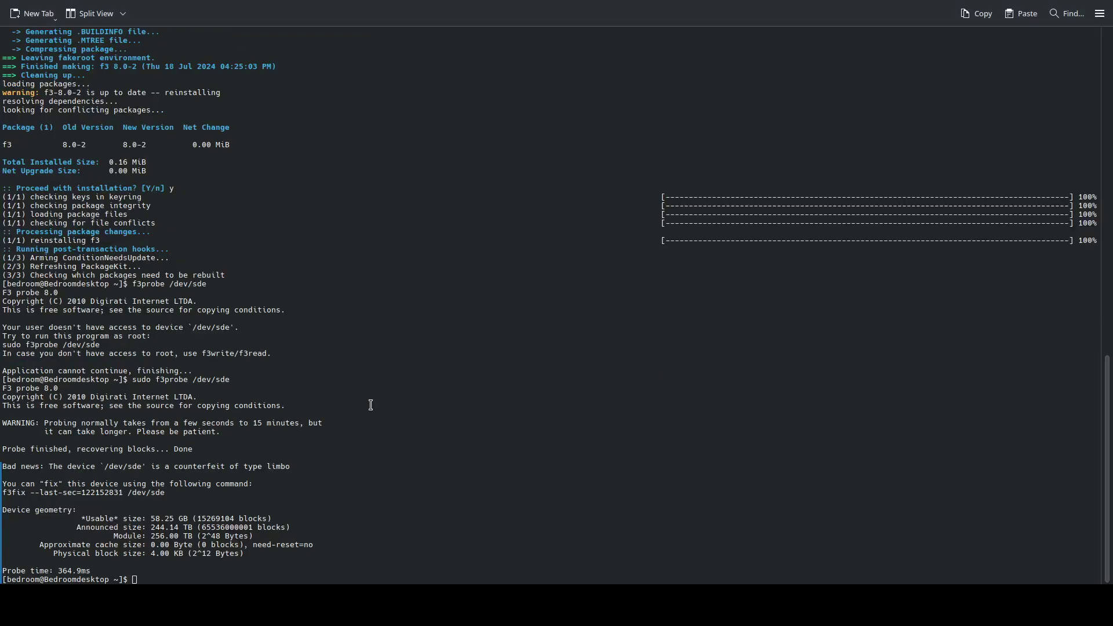
Run the suggested 'f3fix --last-sec=122152831 /dev/sde' command with sudo
mouse_move(167, 492)
mouse_down()
mouse_move(2, 485)
mouse_move(174, 492)
mouse_up()
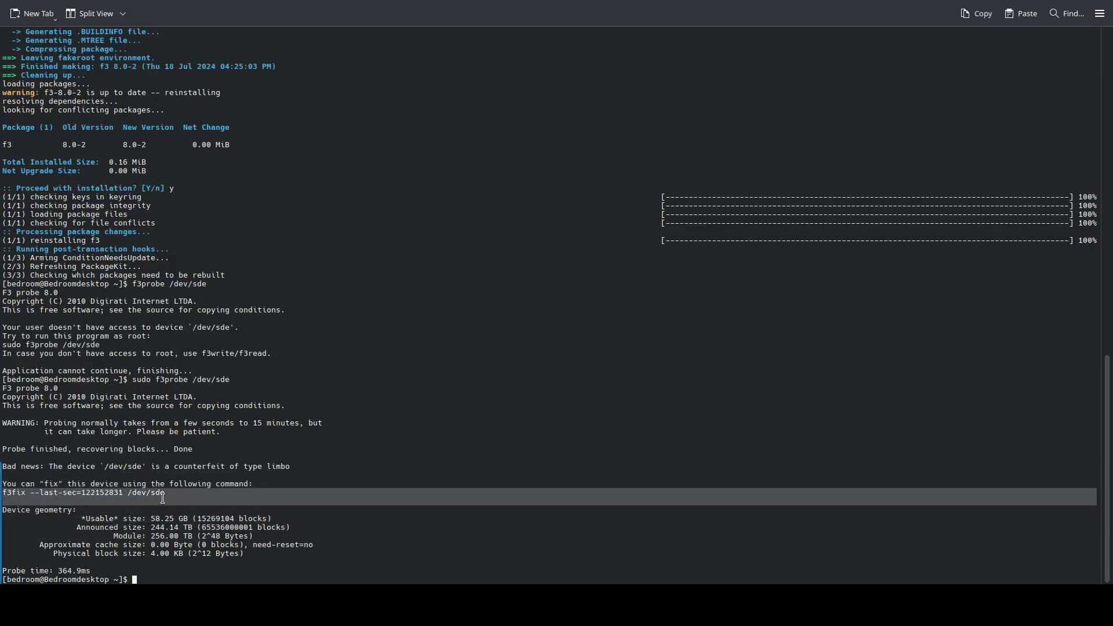
drag(170, 490, 164, 491)
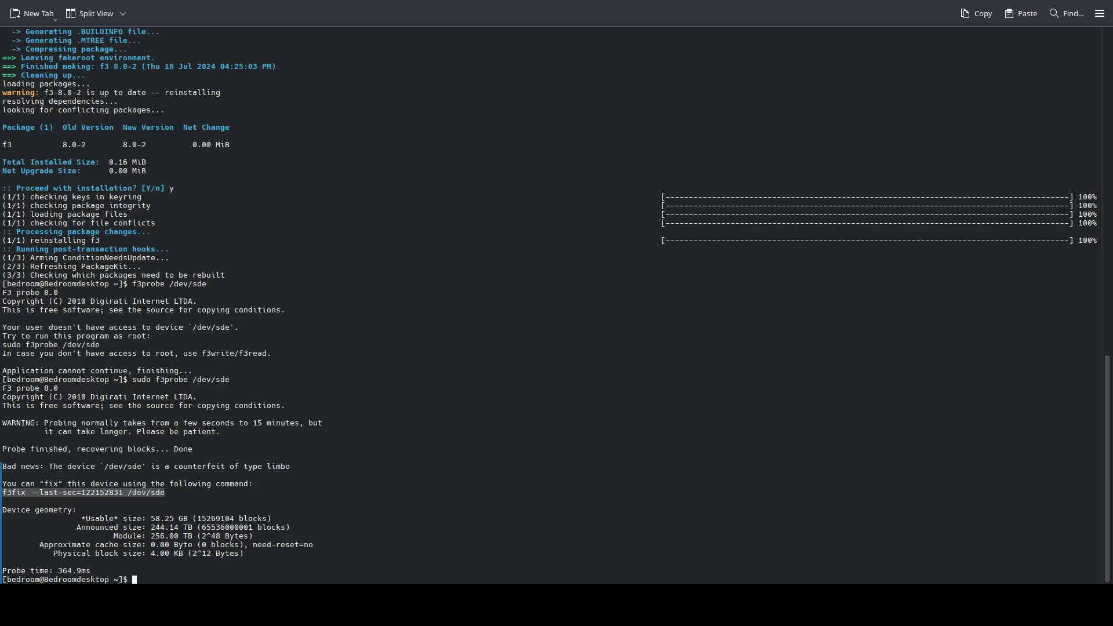
text(sudo)
text(f3fix --last-sec=122152831 /dev/sde)
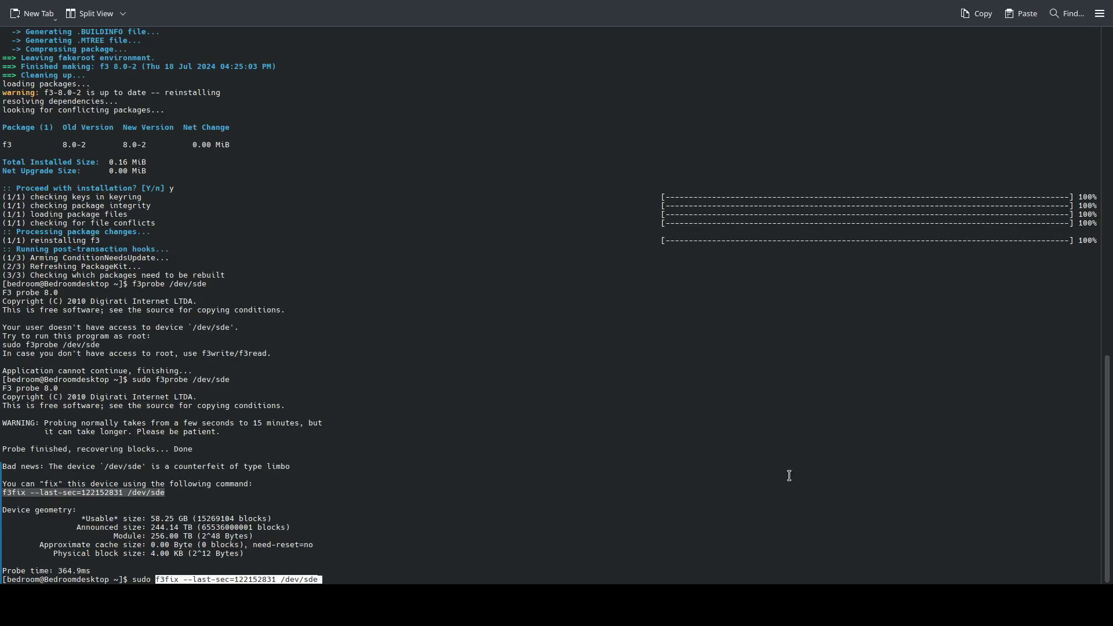
key(Return)
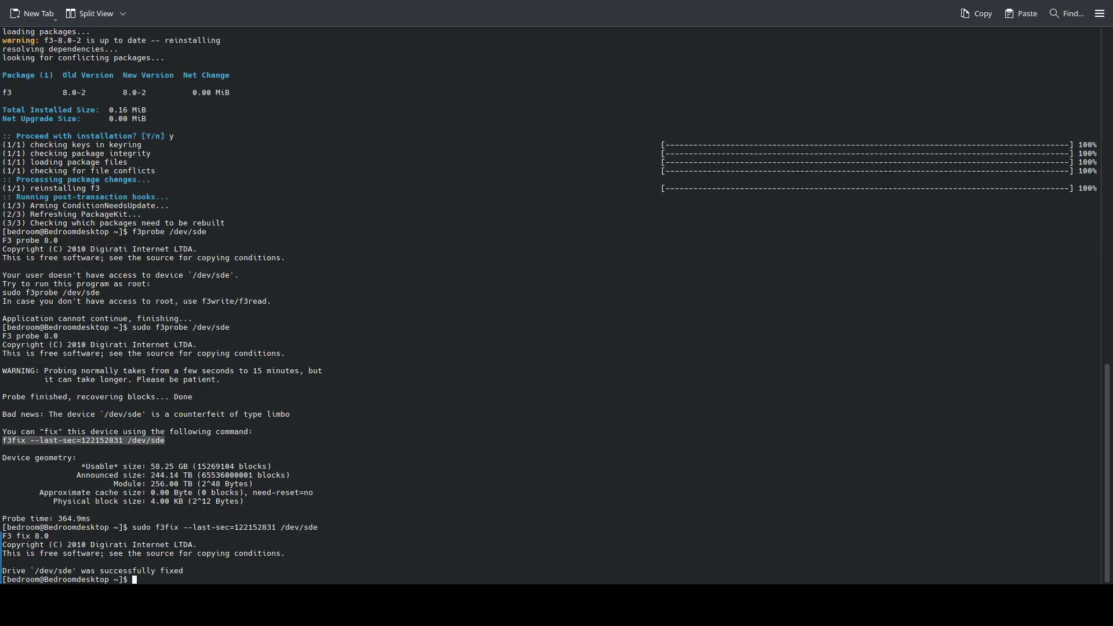